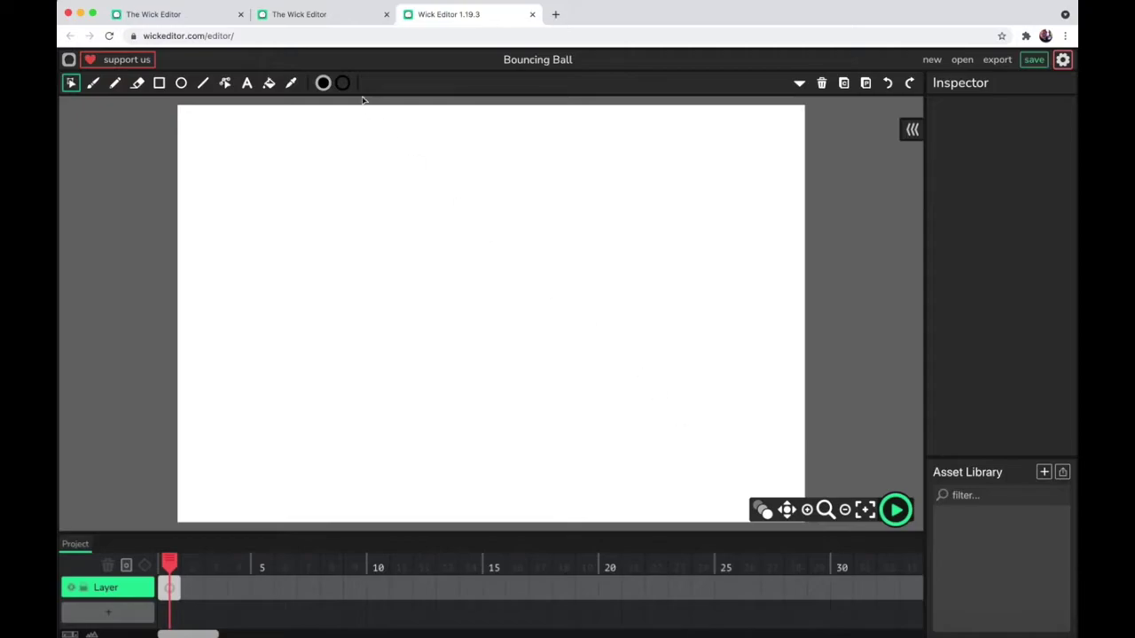
Step: Draw a small black ball outline with the Brush near the upper left of frame 1, and turn on onion skinning at a new frame 2
left_click(94, 85)
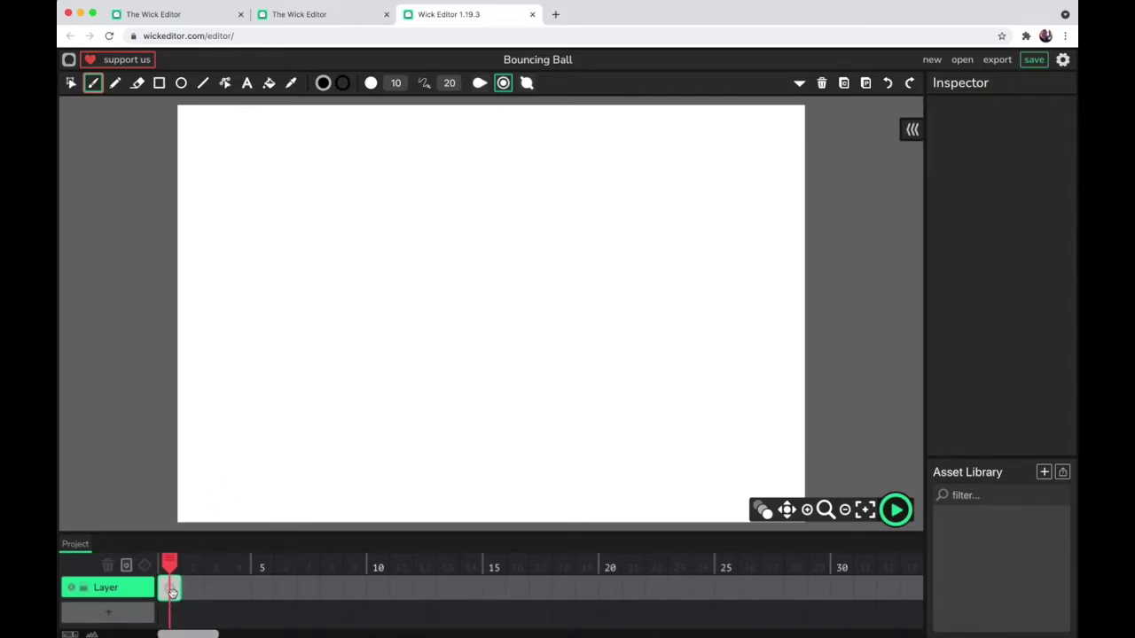
mouse_move(316, 189)
left_mouse_down()
mouse_move(354, 178)
mouse_move(354, 193)
mouse_move(341, 209)
mouse_move(310, 183)
left_mouse_up()
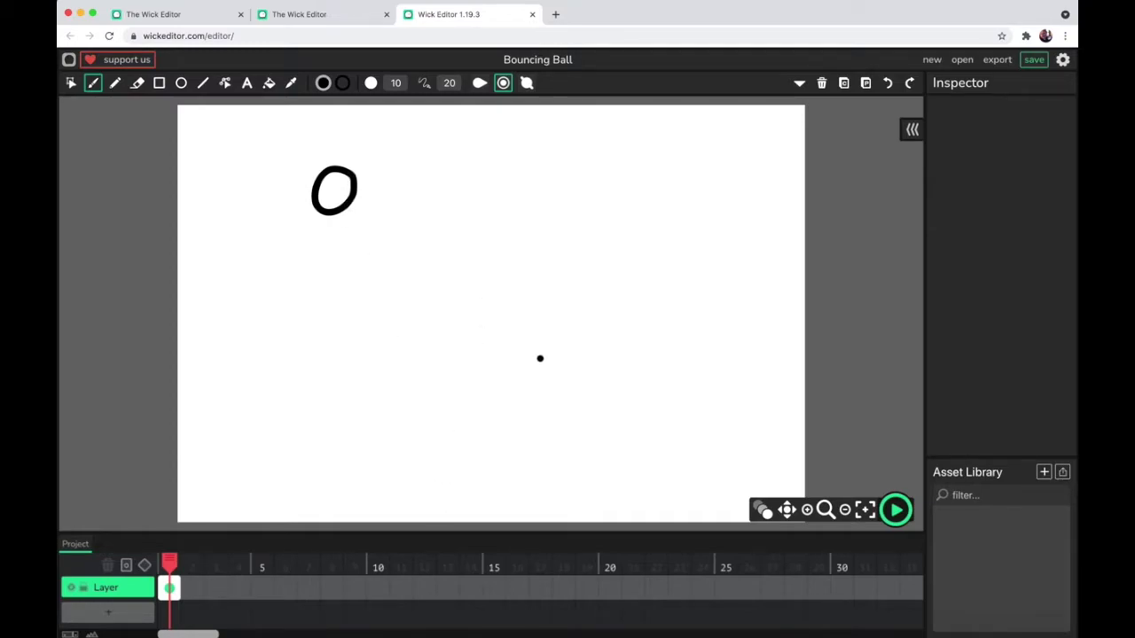
left_click(194, 590)
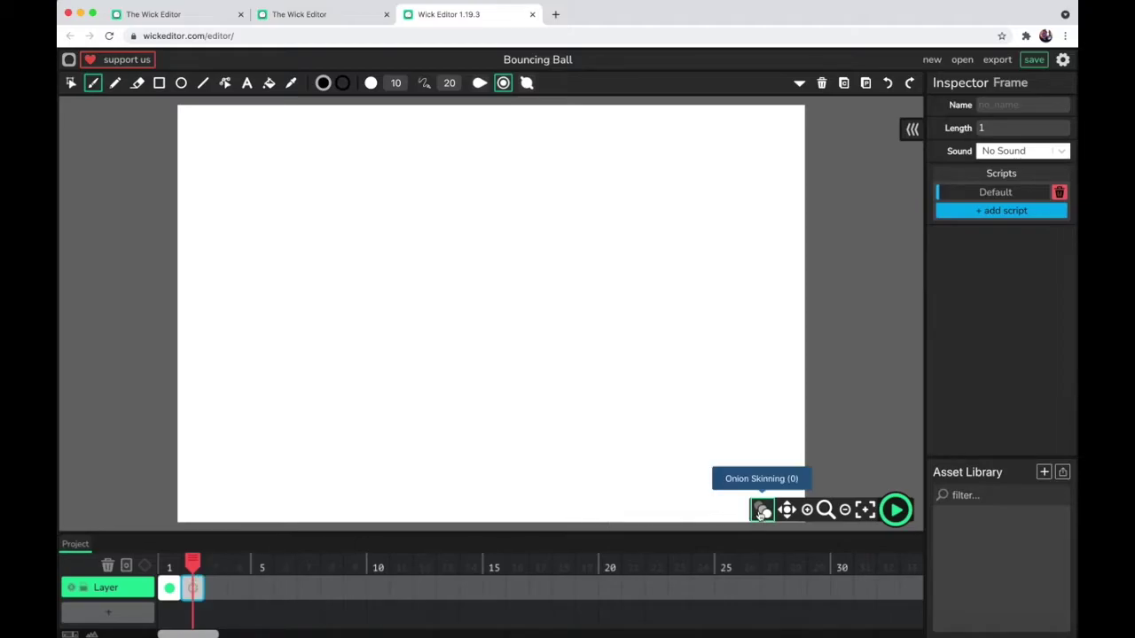
left_click(763, 510)
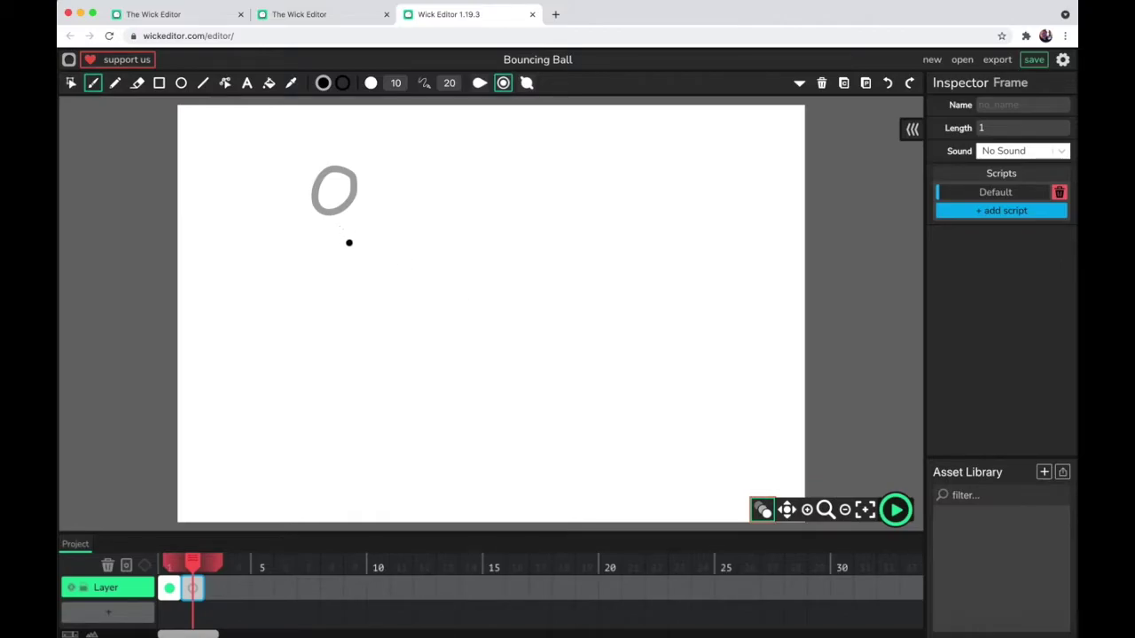
Step: Draw the ball falling diagonally to the right over frames 2 to 6, adding each frame and squashing the ball flat at the canvas bottom in frame 6
mouse_move(349, 244)
left_mouse_down()
mouse_move(373, 210)
mouse_move(386, 232)
mouse_move(365, 256)
mouse_move(350, 246)
left_mouse_up()
left_click(216, 588)
left_click_drag(374, 297, 375, 300)
left_click(239, 588)
mouse_move(411, 365)
left_mouse_down()
mouse_move(449, 397)
mouse_move(409, 363)
left_mouse_up()
left_click(262, 588)
mouse_move(445, 448)
left_mouse_down()
mouse_move(515, 454)
mouse_move(447, 443)
left_mouse_up()
left_click(286, 588)
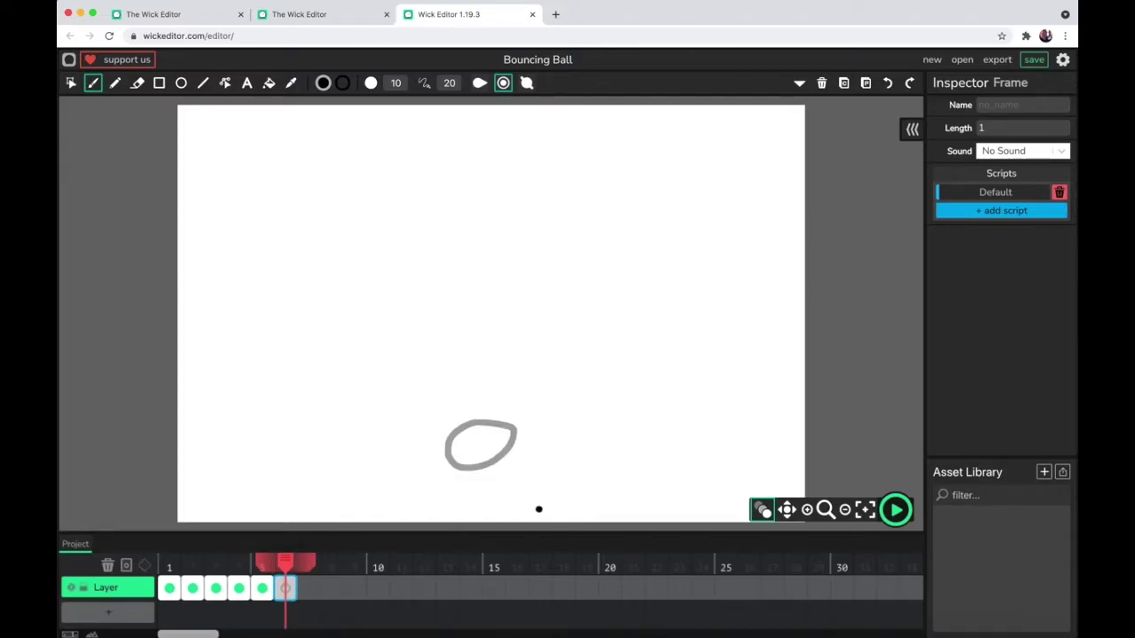
mouse_move(522, 521)
left_mouse_down()
mouse_move(477, 516)
mouse_move(498, 496)
mouse_move(551, 498)
mouse_move(558, 517)
mouse_move(527, 520)
left_mouse_up()
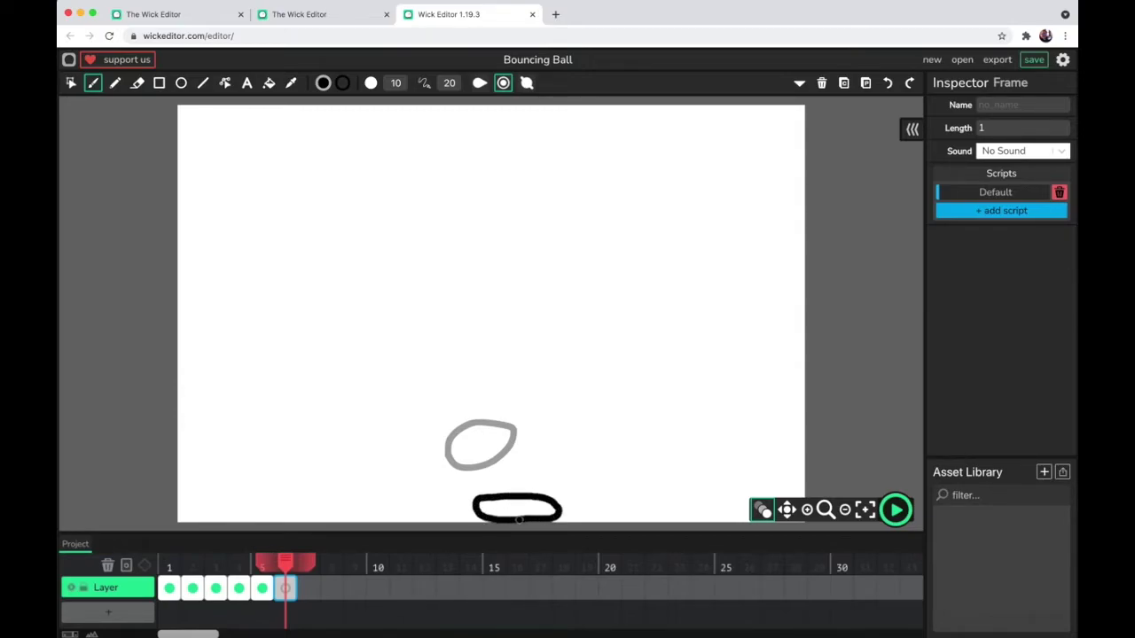
Step: Add frames 7 to 10 and draw the ball rebounding up and to the right, one position per frame
left_click(307, 588)
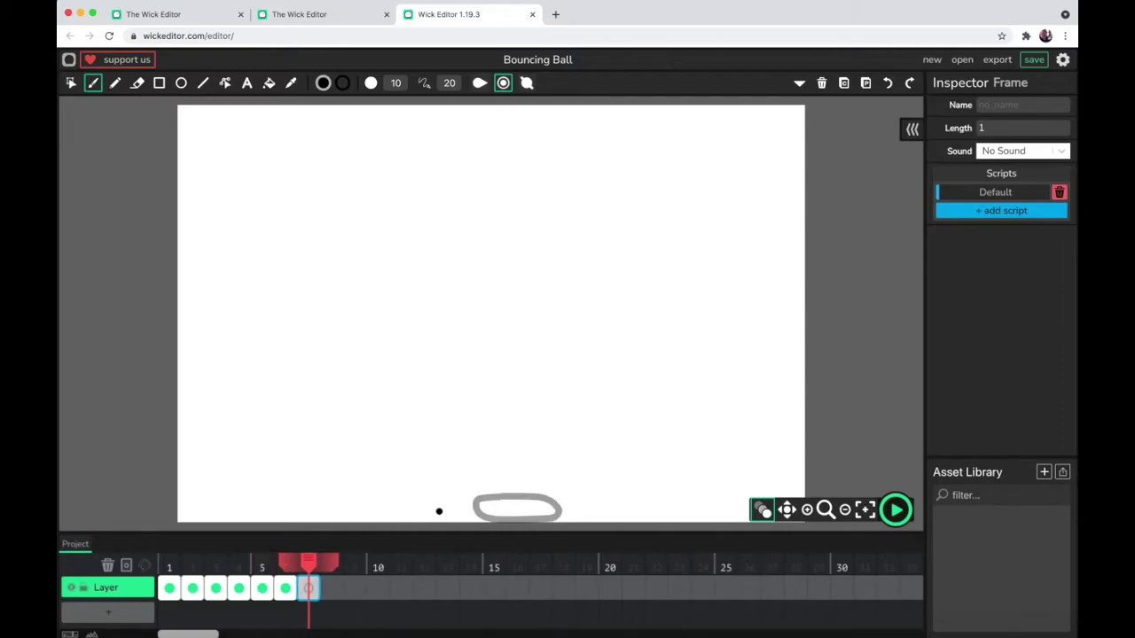
mouse_move(544, 478)
left_mouse_down()
mouse_move(585, 468)
mouse_move(539, 483)
left_mouse_up()
key("shift+b")
mouse_move(575, 417)
left_mouse_down()
mouse_move(622, 367)
mouse_move(578, 406)
left_mouse_up()
key("shift+b")
left_click_drag(631, 324, 629, 335)
key("shift+b")
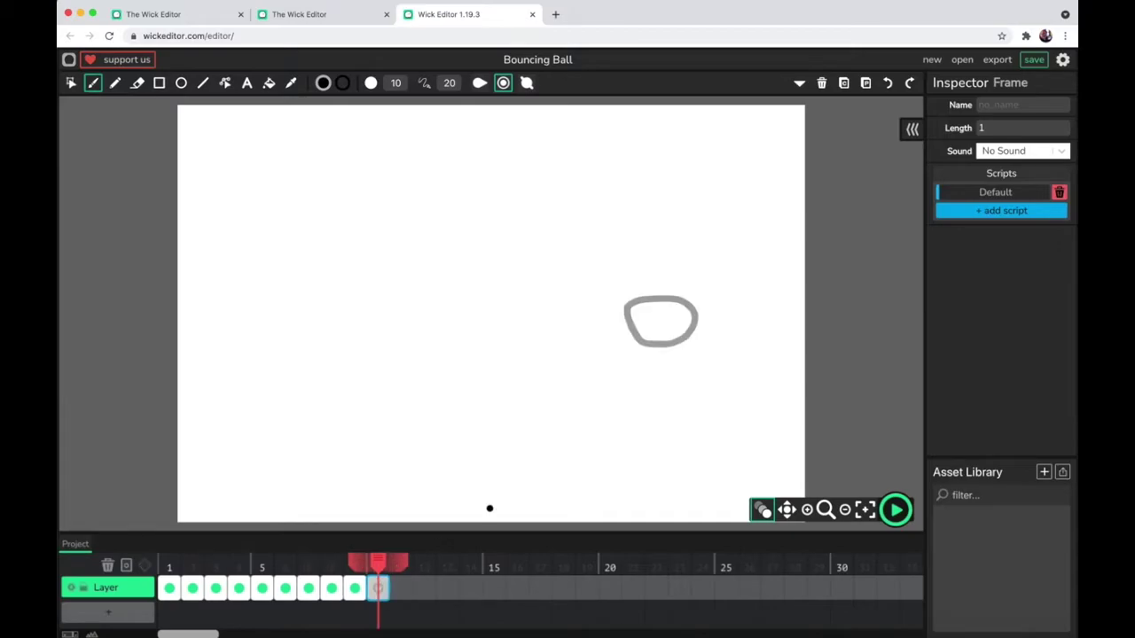
mouse_move(671, 262)
left_mouse_down()
mouse_move(689, 235)
mouse_move(726, 250)
mouse_move(708, 272)
mouse_move(671, 256)
left_mouse_up()
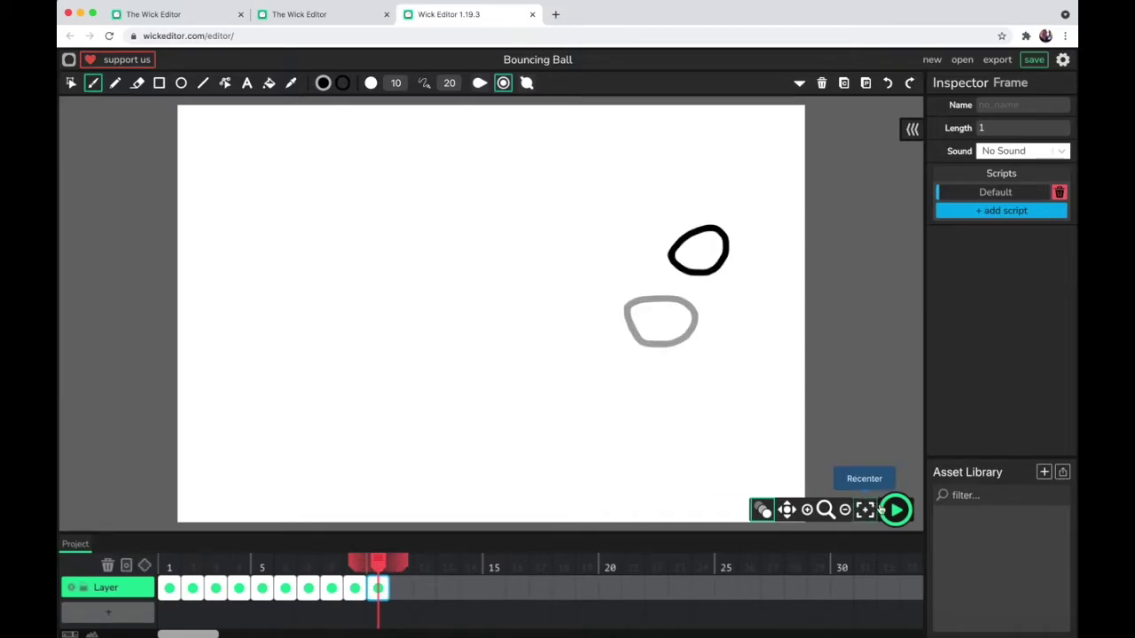
Step: Preview the ball animation, stop the playback and return to frame 1
left_click(895, 510)
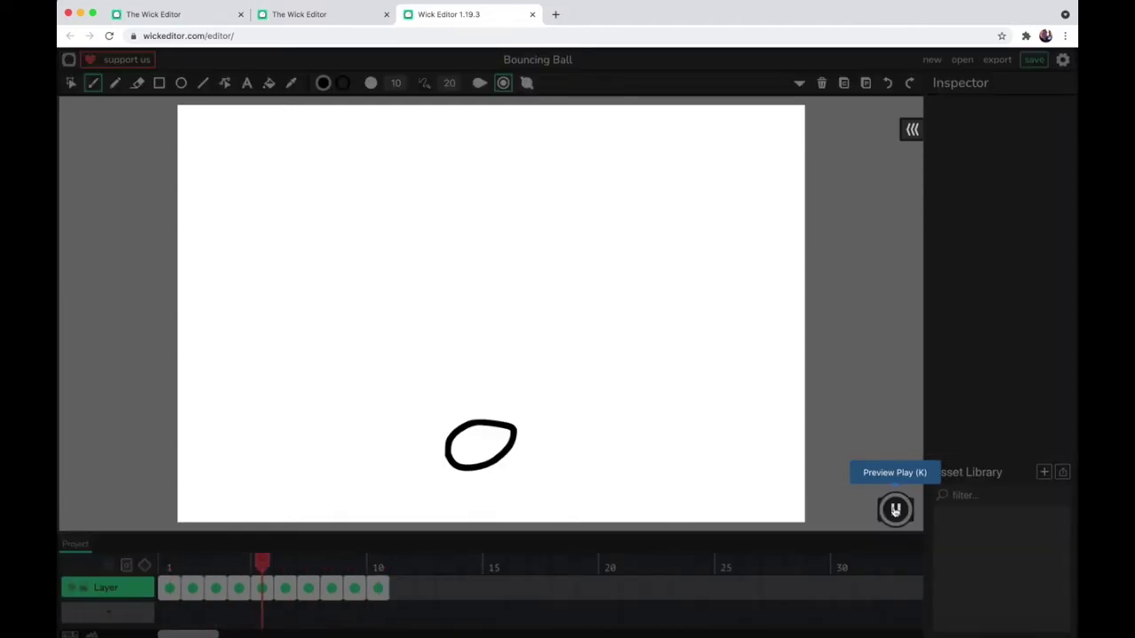
left_click(895, 510)
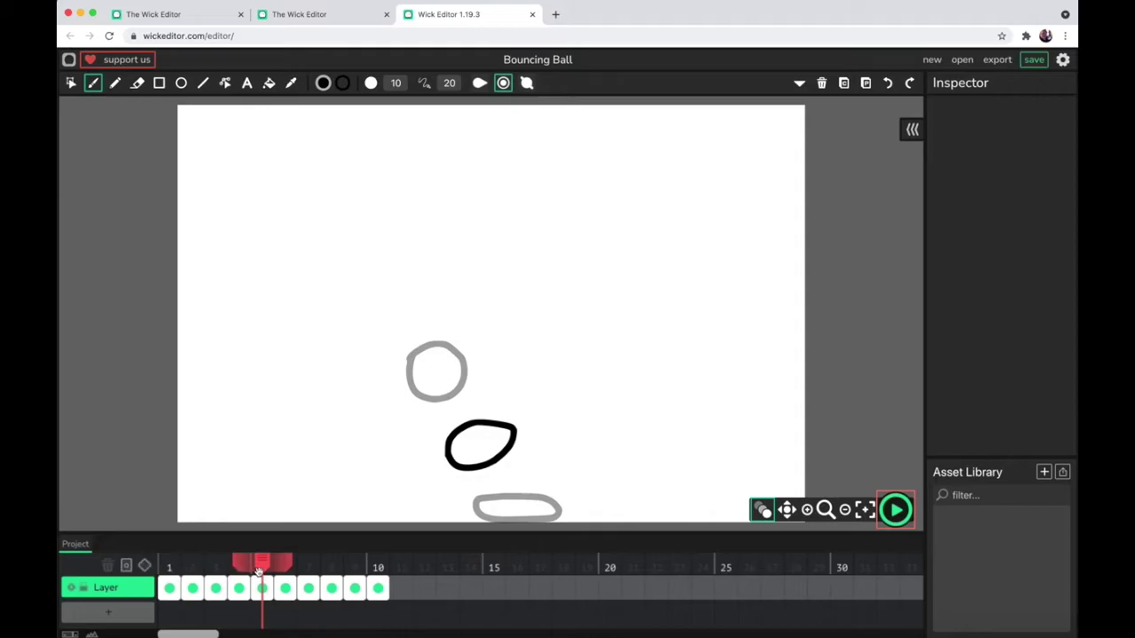
left_click(239, 568)
left_click(169, 567)
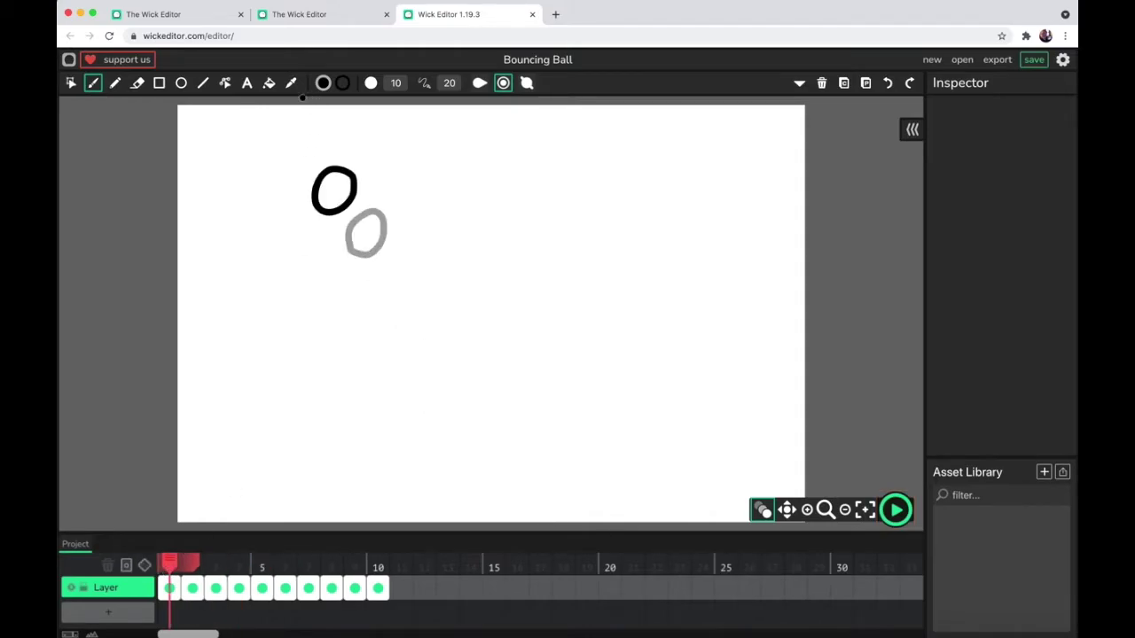
Step: Fill the inside of the ball in frame 1 with red using the Fill Bucket
left_click(269, 82)
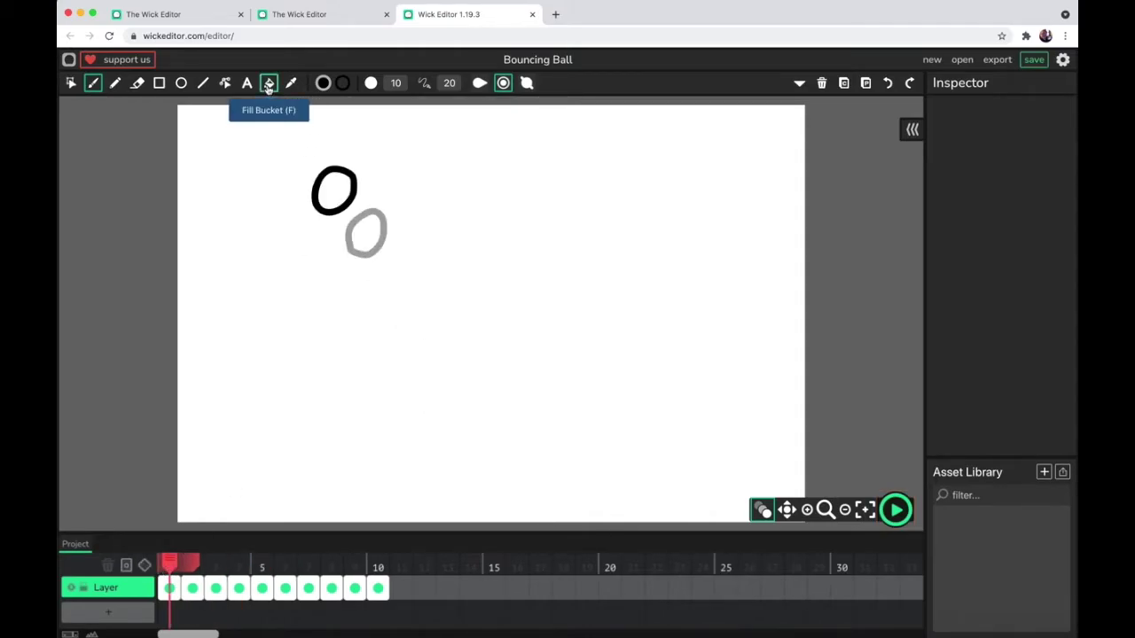
left_click(323, 83)
left_click(272, 131)
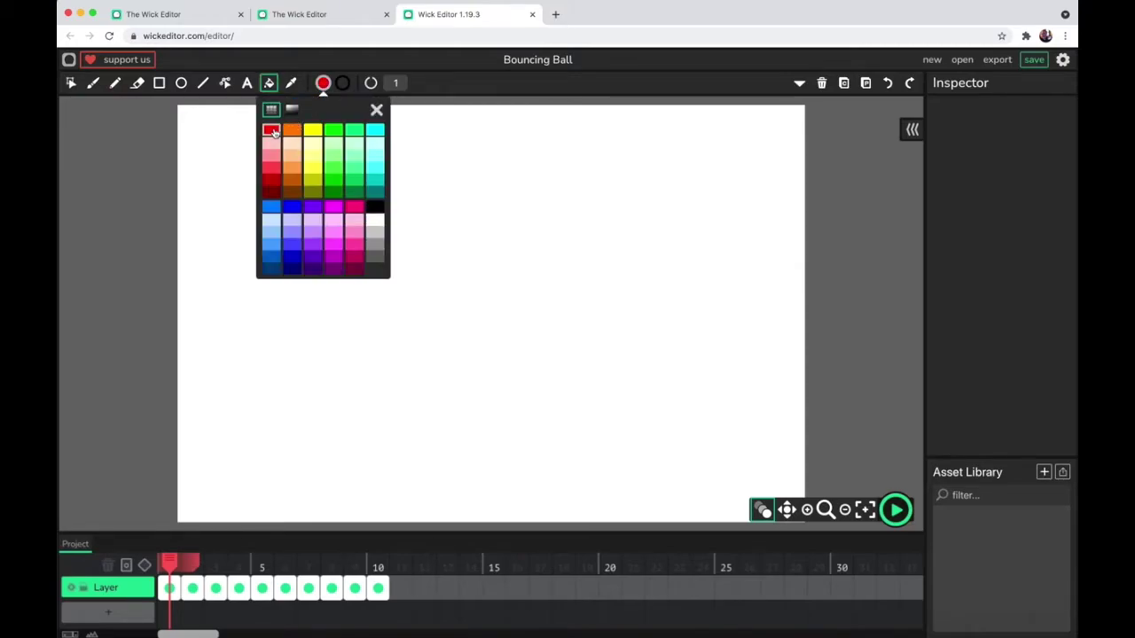
left_click(376, 110)
left_click(335, 187)
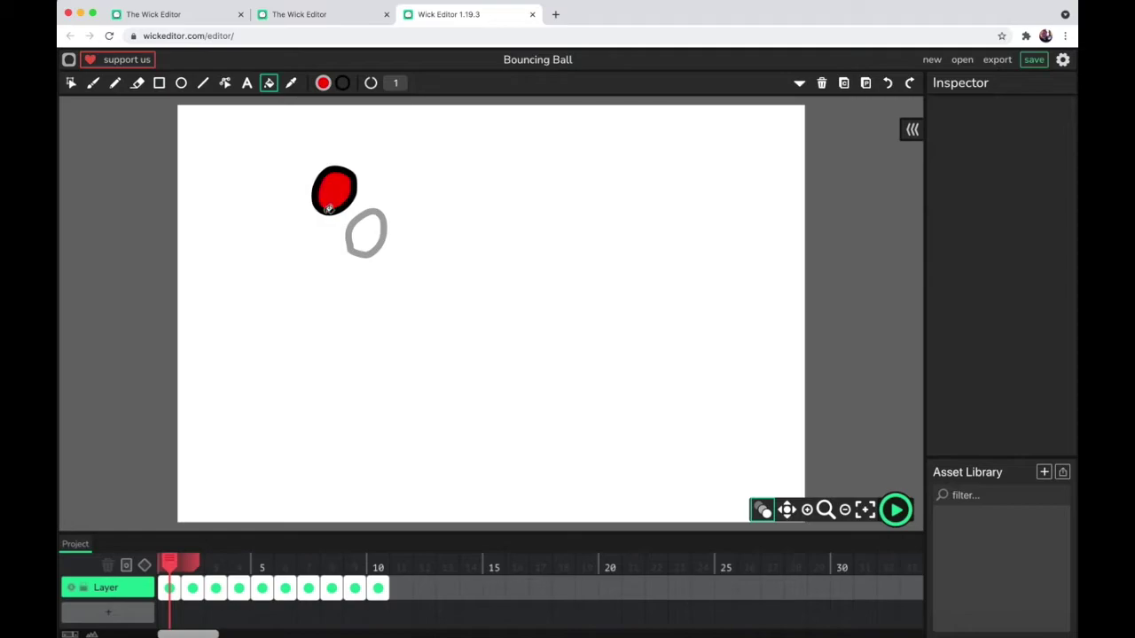
Step: Fill the inside of the ball with the same red in each of frames 2 to 10
left_click(192, 585)
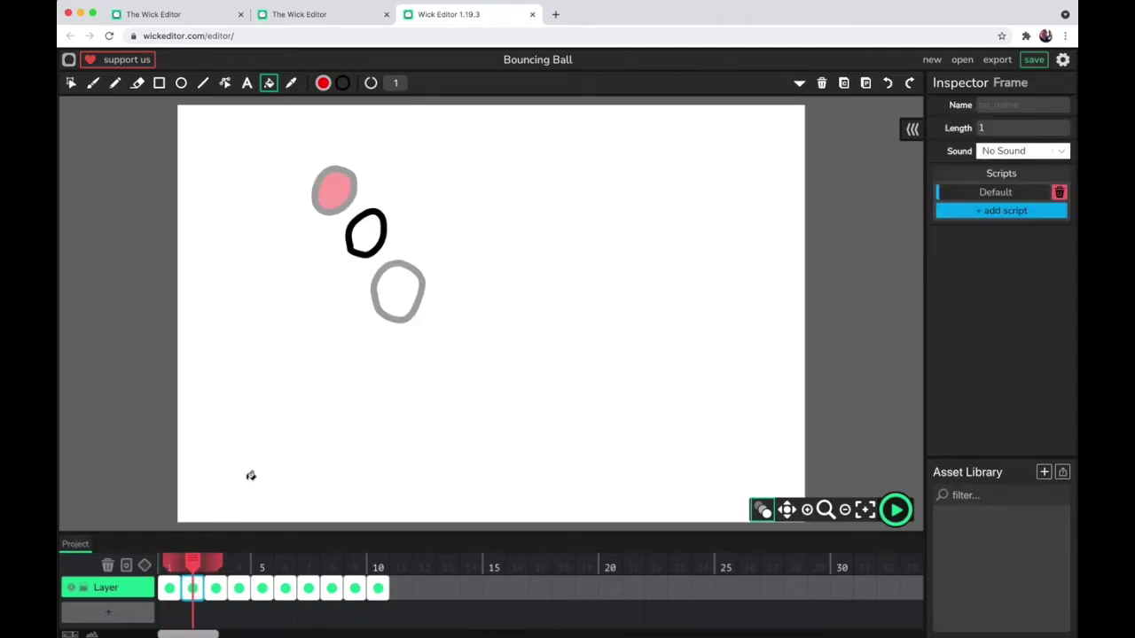
left_click(367, 231)
left_click(215, 588)
left_click(398, 294)
left_click(239, 588)
left_click(435, 385)
left_click(261, 588)
left_click(479, 445)
left_click(285, 588)
left_click(514, 507)
left_click(308, 588)
left_click(557, 459)
left_click(329, 588)
left_click(608, 387)
left_click(355, 588)
left_click(660, 321)
left_click(377, 588)
left_click(692, 262)
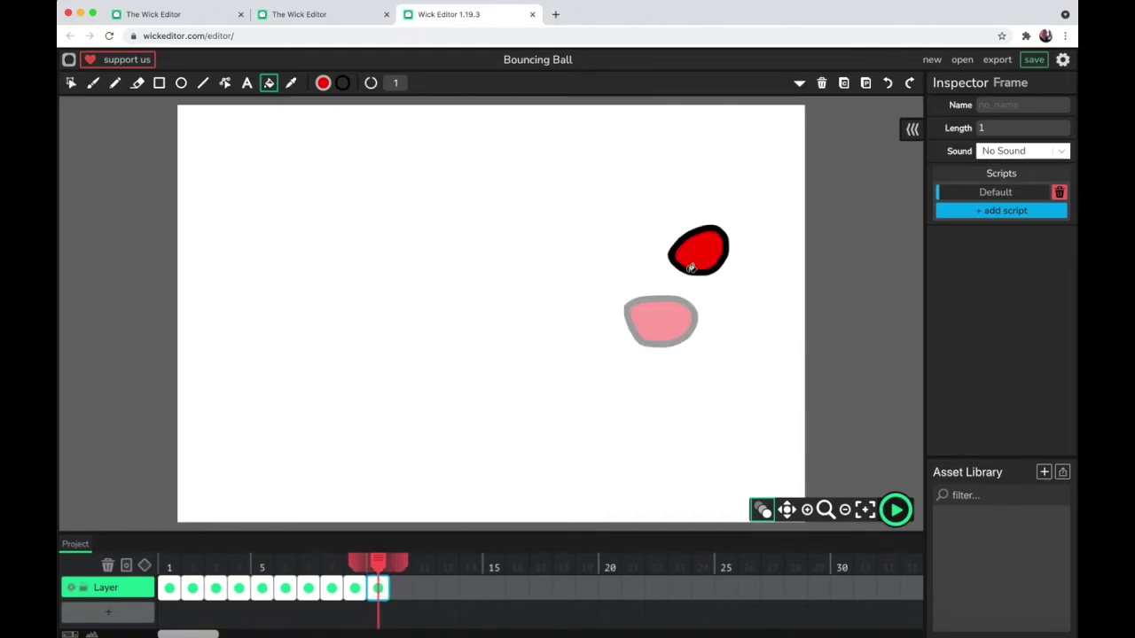
key("Return")
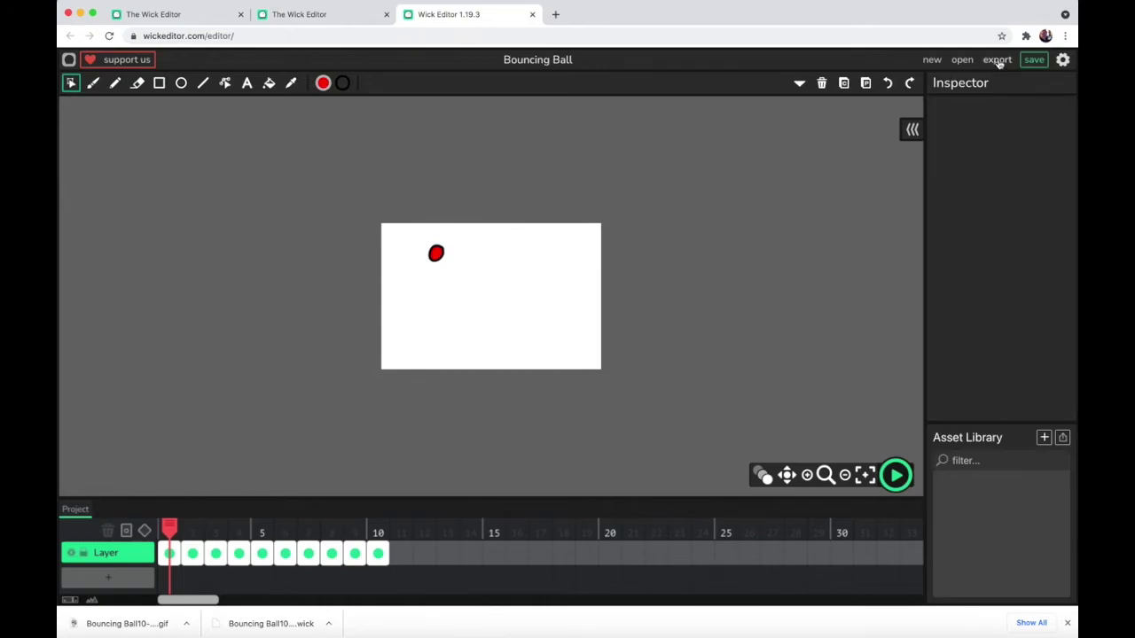
Step: Save the project as a .wick file and export the animation as an MP4 video named Bouncing Ball
left_click(1035, 60)
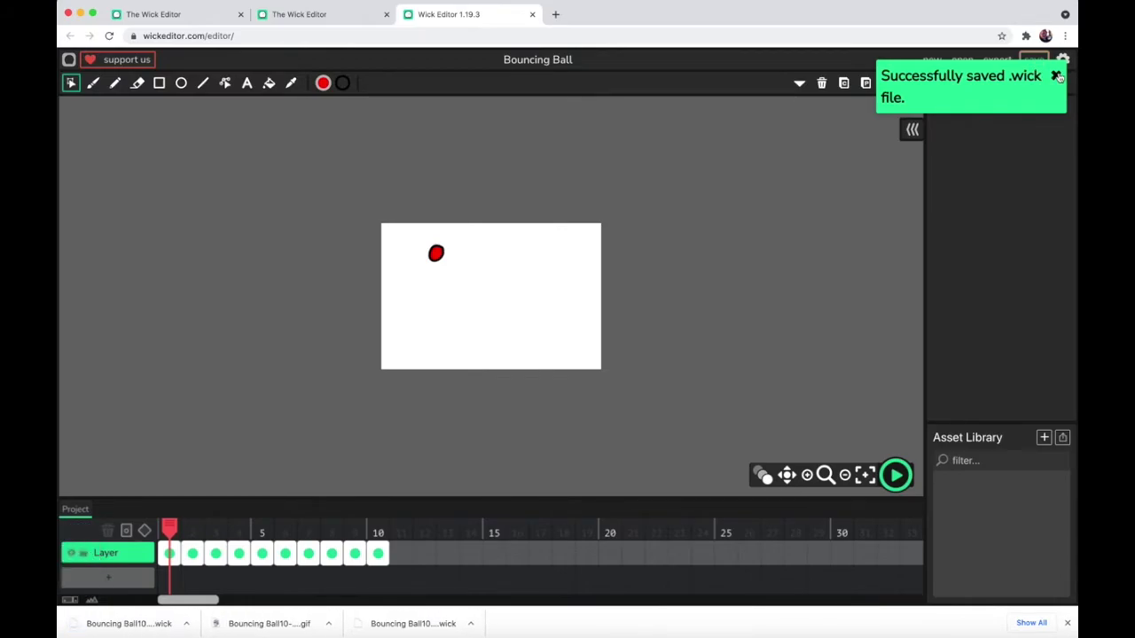
left_click(1055, 76)
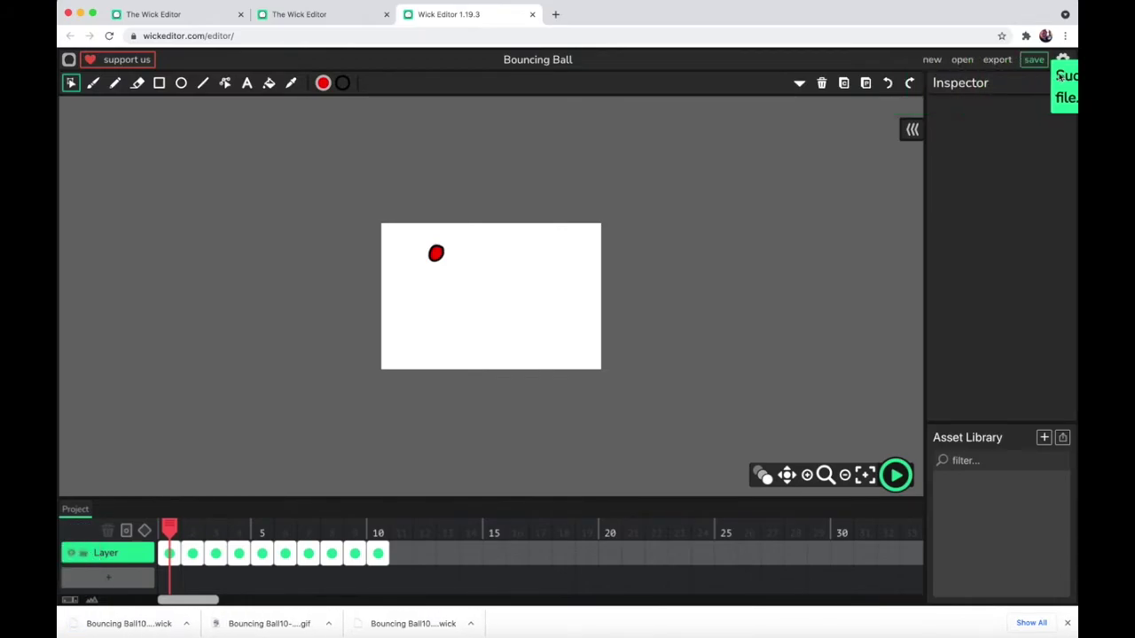
left_click(996, 61)
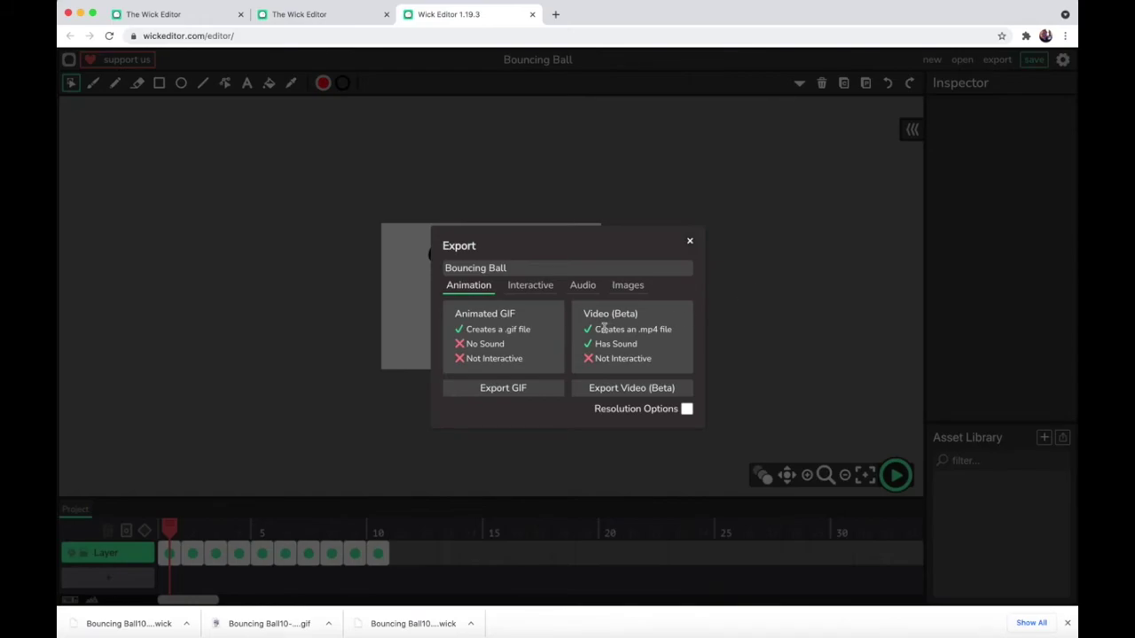
left_click(626, 388)
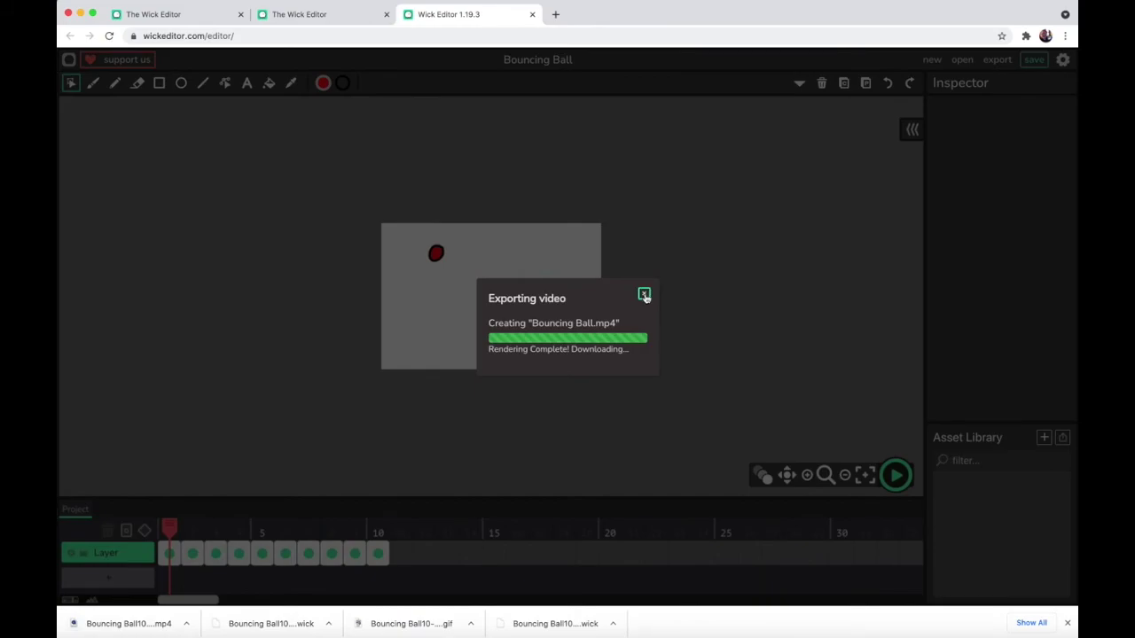
left_click(644, 295)
Step: Open the exported MP4 in the video player, play the bouncing ball through several times and close the player window
left_click(186, 623)
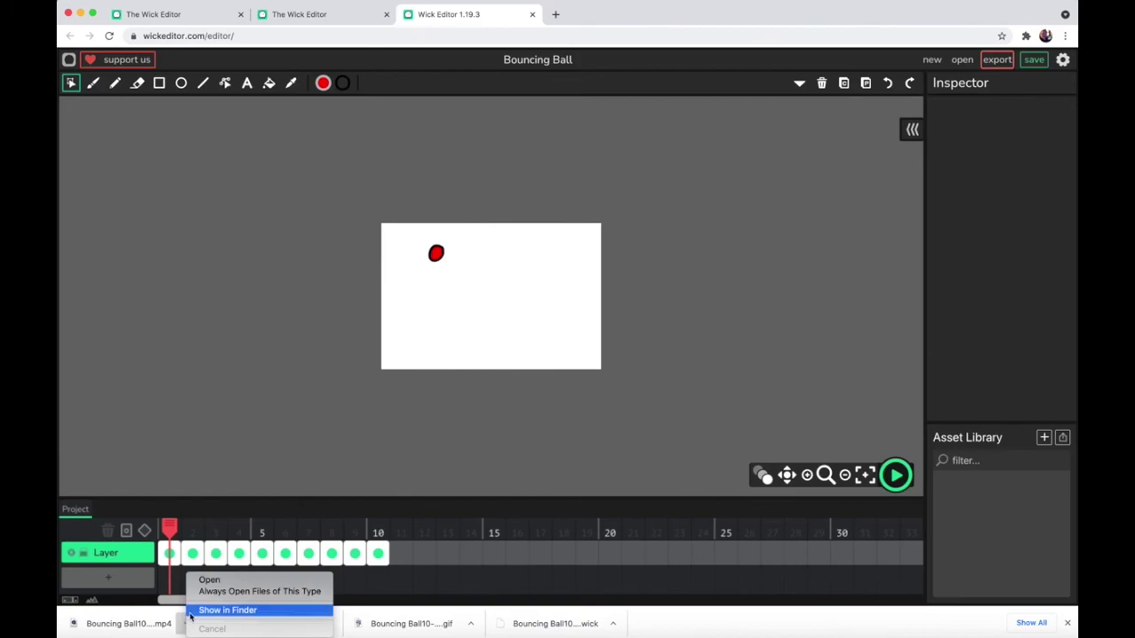
left_click(210, 580)
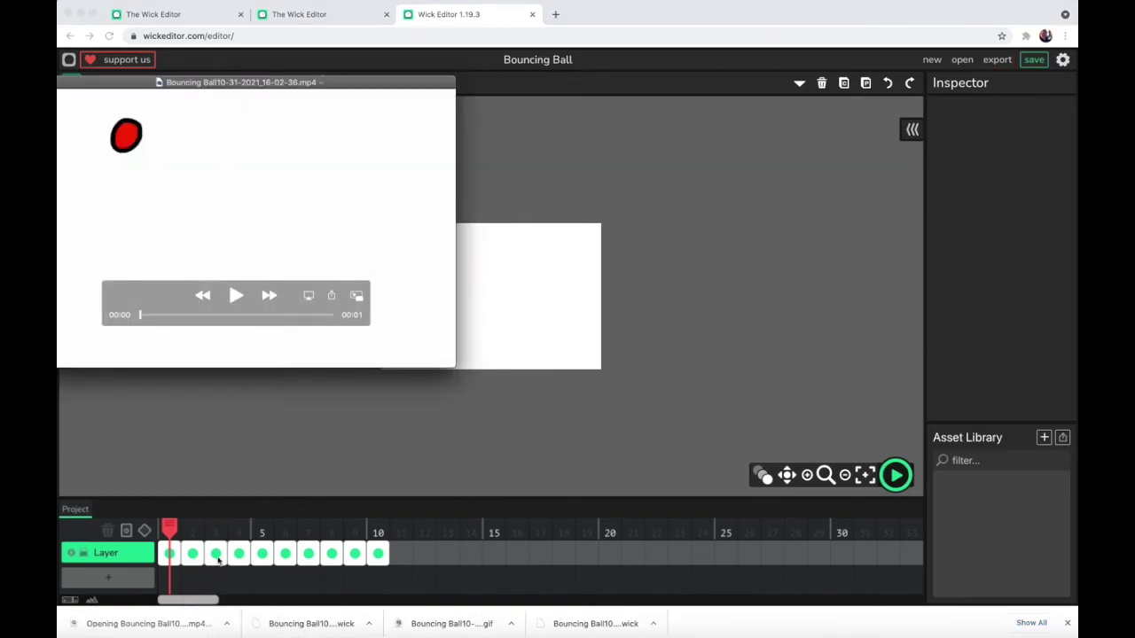
left_click(236, 296)
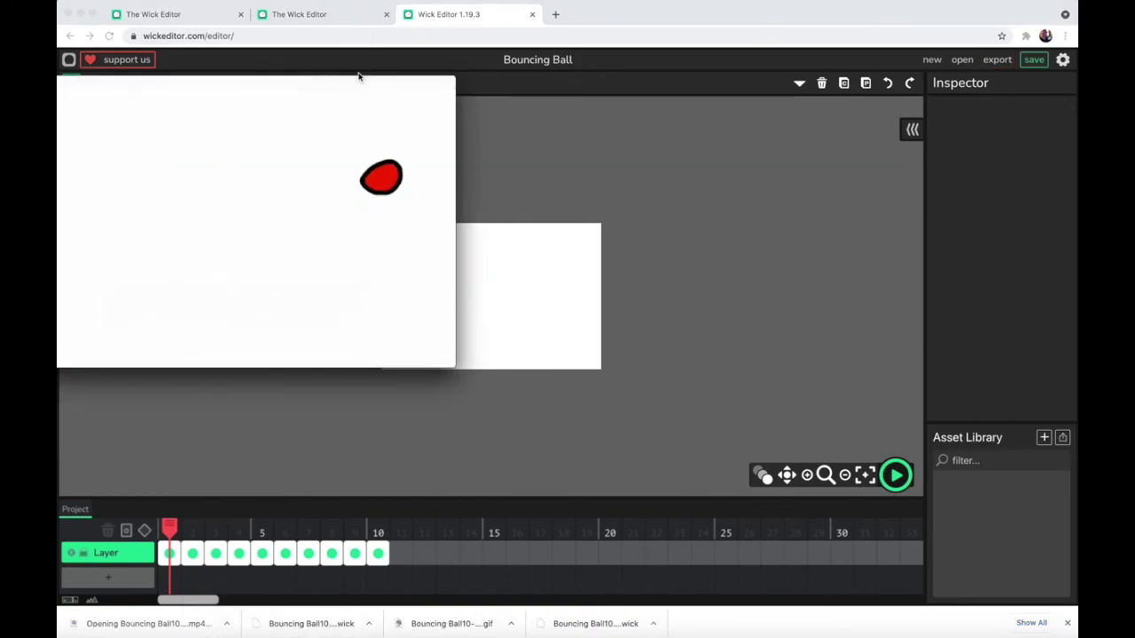
left_click_drag(382, 87, 578, 87)
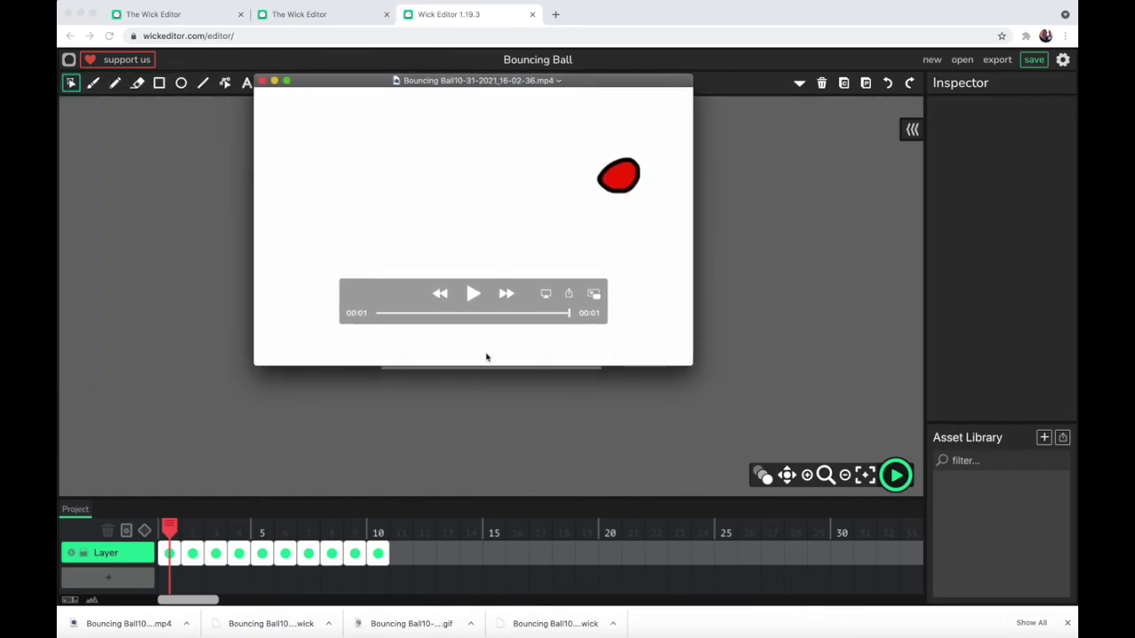
left_click(473, 293)
left_click(472, 294)
left_click(473, 293)
left_click(472, 293)
left_click(263, 80)
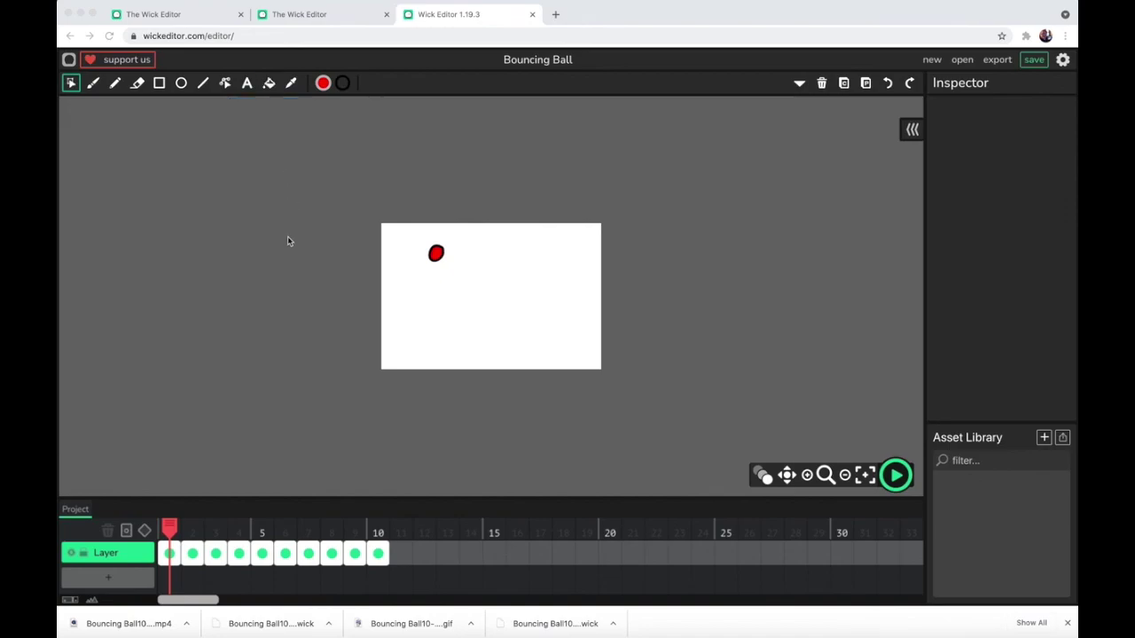